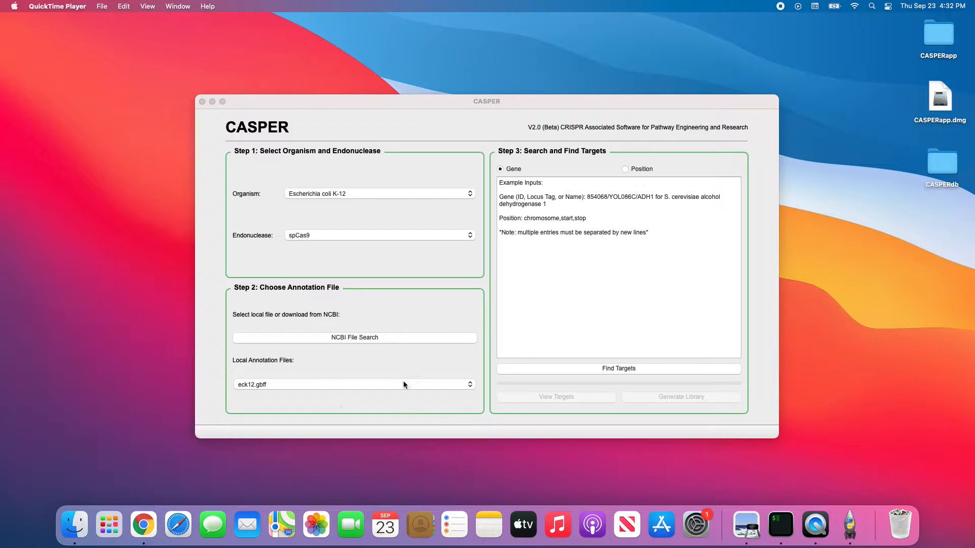
- Replace the example text with the gene query "dna polymerase" and find its targets
{"action": "left_click_drag", "start_coordinate": [711, 267], "coordinate": [411, 166]}
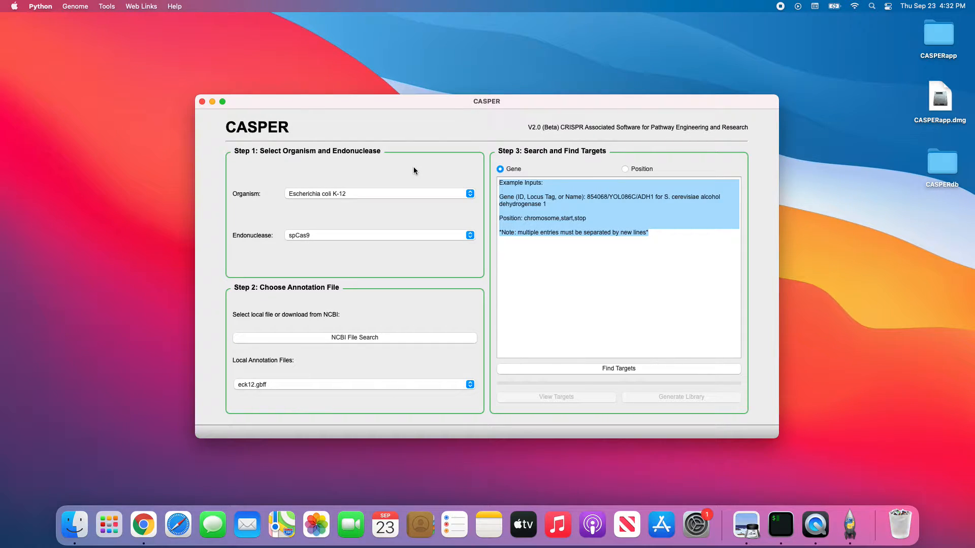
{"action": "key", "text": "BackSpace"}
{"action": "type", "text": "dna p"}
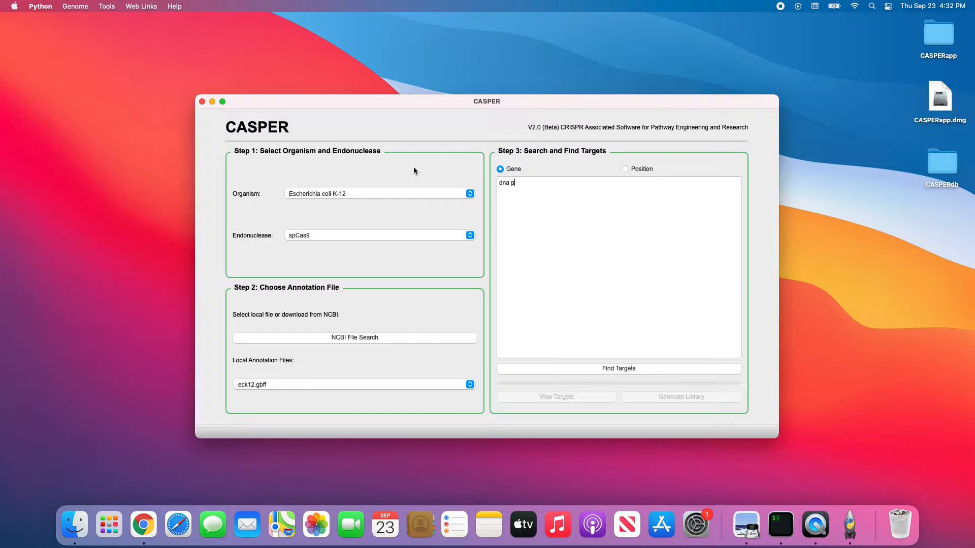
{"action": "type", "text": "olymerase"}
{"action": "left_click", "coordinate": [655, 369]}
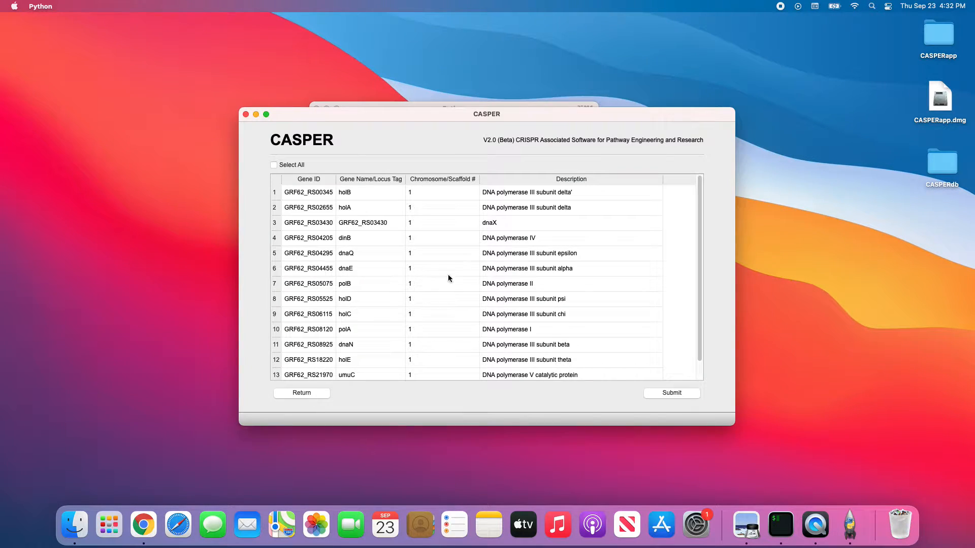
- Submit the dnaQ, dnaE and polB genes as targets and open the library generation settings
{"action": "left_click_drag", "start_coordinate": [447, 253], "coordinate": [425, 288]}
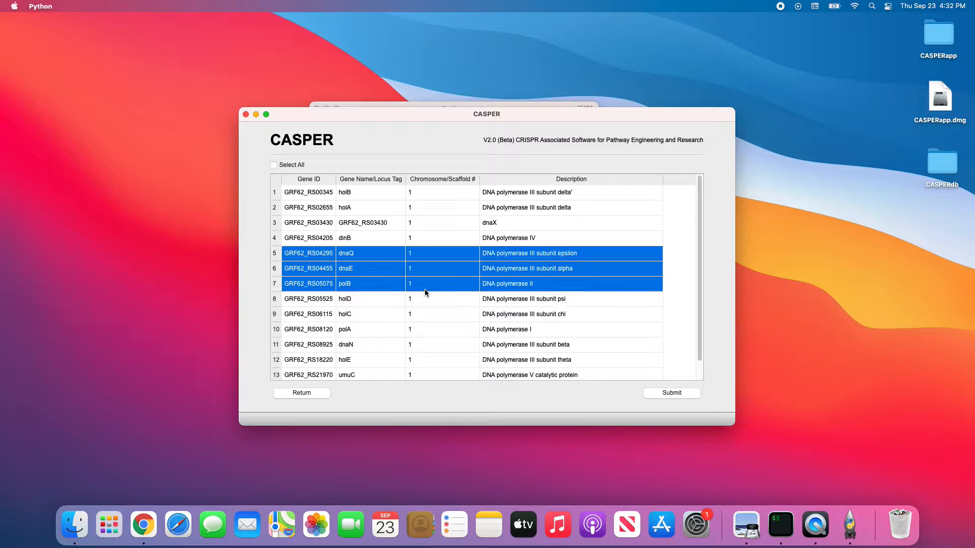
{"action": "left_click", "coordinate": [673, 394]}
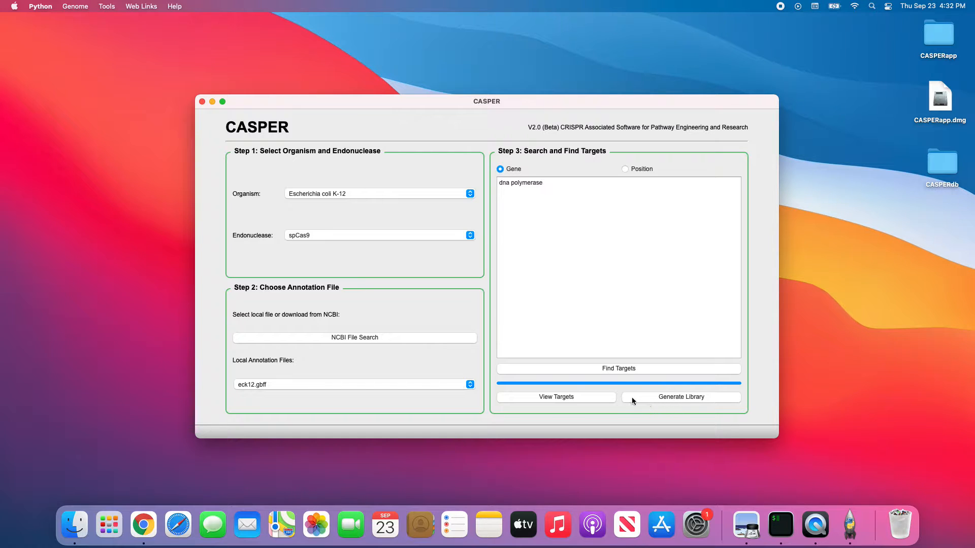
{"action": "left_click", "coordinate": [670, 399]}
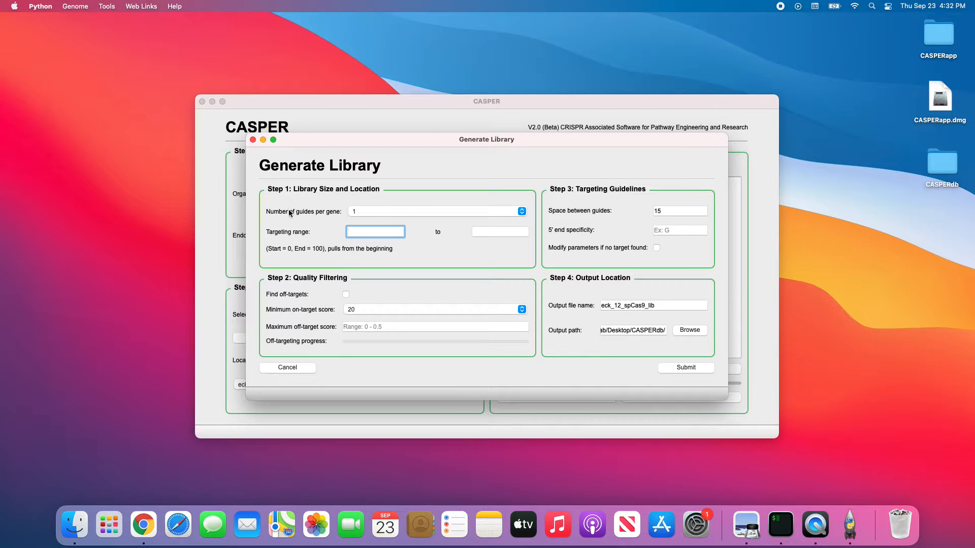
- Set the library to 5 guides per gene with a targeting range of 0 to 50
{"action": "mouse_move", "coordinate": [290, 213]}
{"action": "left_click", "coordinate": [395, 212]}
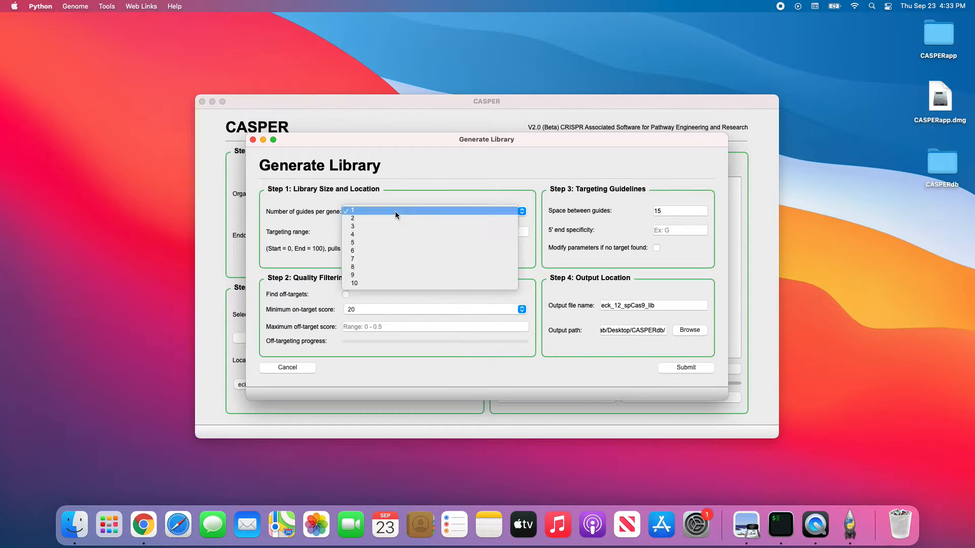
{"action": "left_click", "coordinate": [391, 243]}
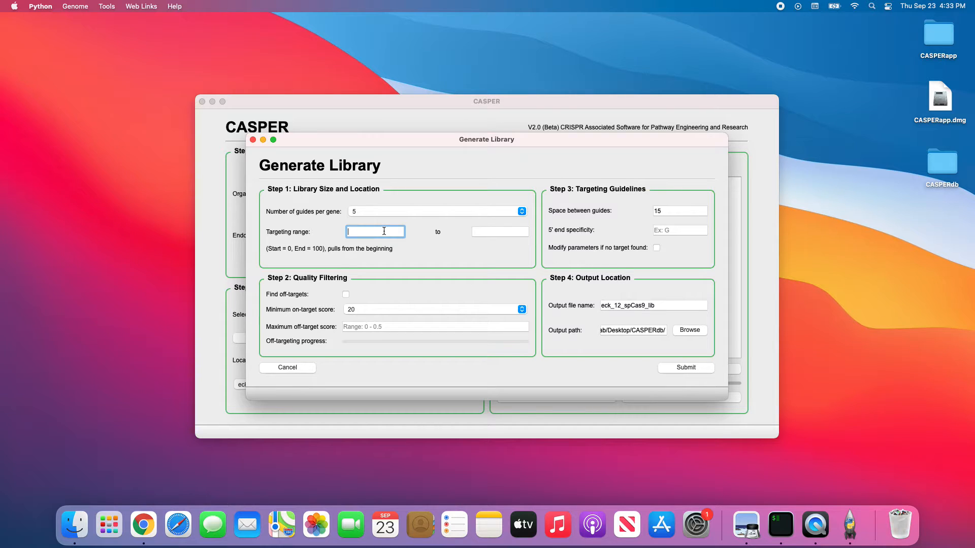
{"action": "type", "text": "0"}
{"action": "key", "text": "Tab"}
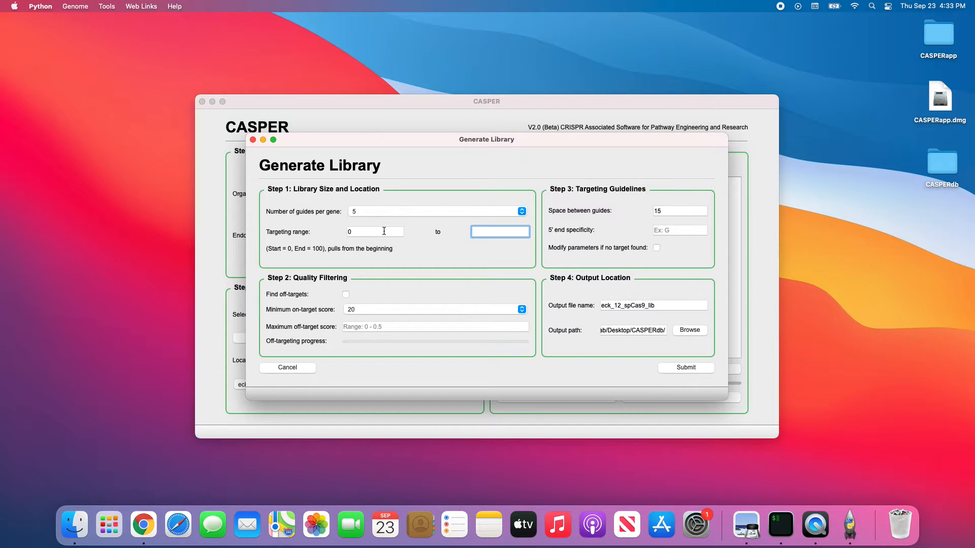
{"action": "type", "text": "50"}
{"action": "left_click_drag", "start_coordinate": [315, 142], "coordinate": [556, 130]}
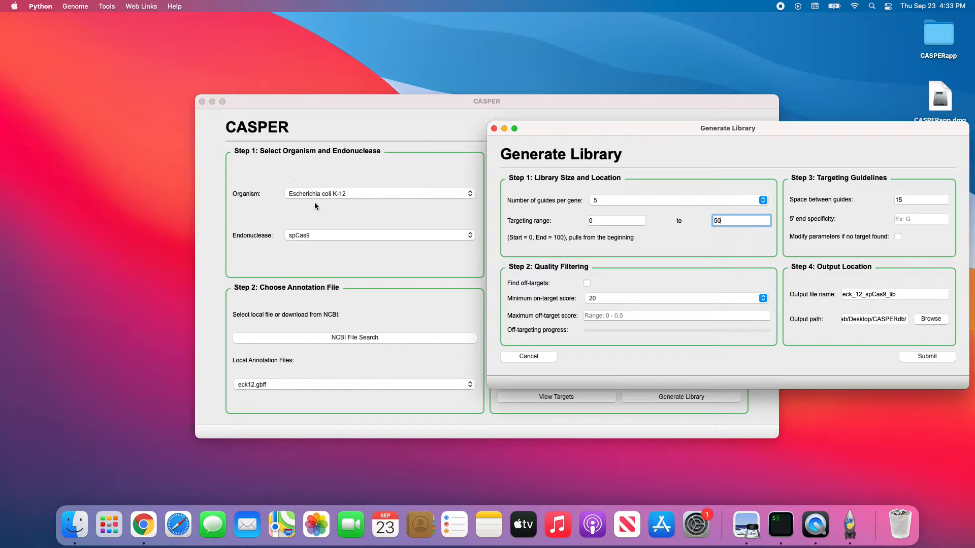
{"action": "left_click_drag", "start_coordinate": [594, 131], "coordinate": [337, 111]}
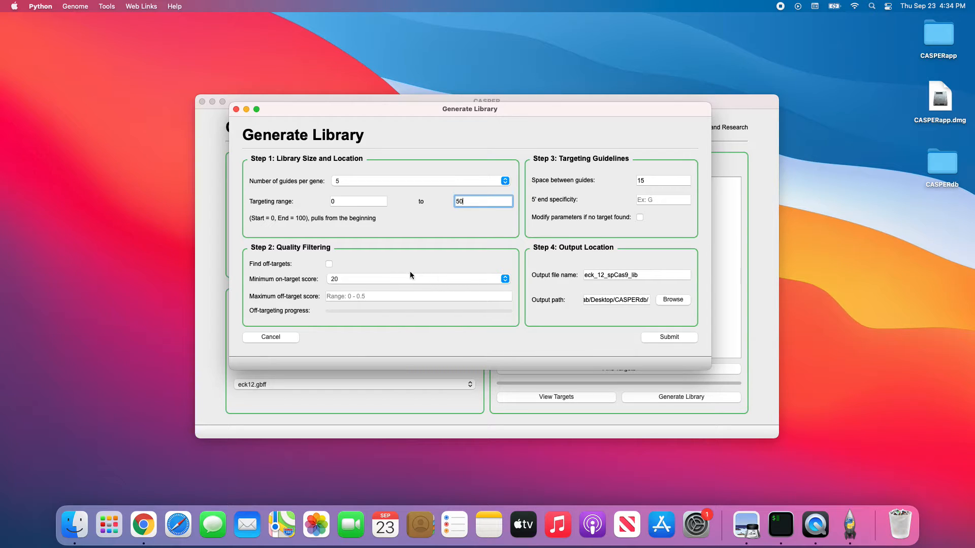
- Set the minimum on-target score for quality filtering to 45
{"action": "left_click", "coordinate": [372, 279]}
{"action": "left_click", "coordinate": [343, 285]}
{"action": "left_click", "coordinate": [351, 281]}
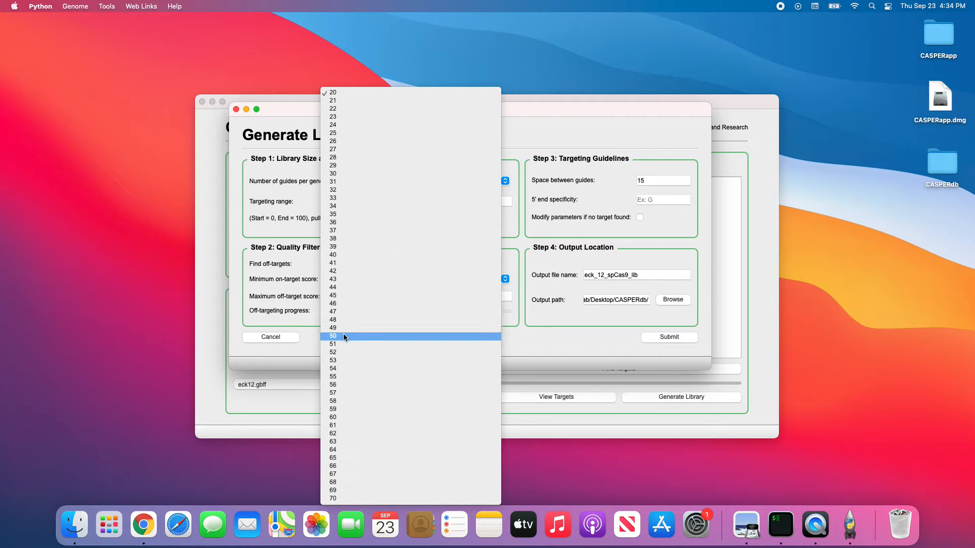
{"action": "left_click", "coordinate": [339, 297]}
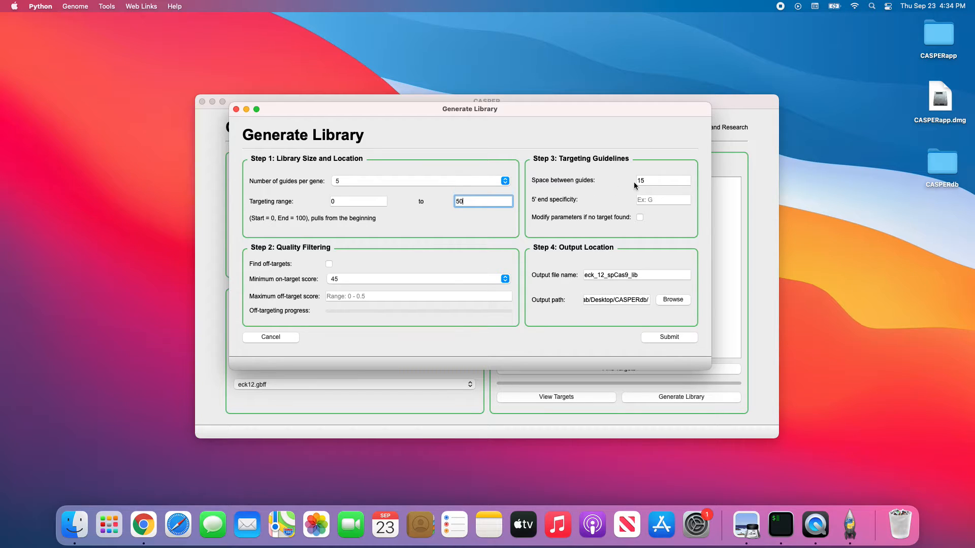
- Try G as the guides' 5' end specificity and clear the entry again
{"action": "double_click", "coordinate": [675, 179]}
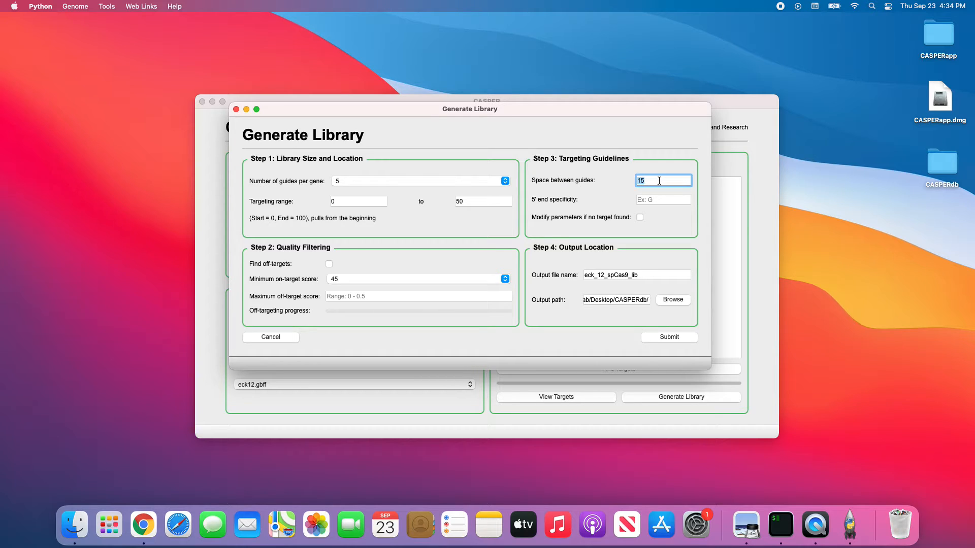
{"action": "left_click", "coordinate": [660, 181]}
{"action": "left_click", "coordinate": [672, 200]}
{"action": "type", "text": "G"}
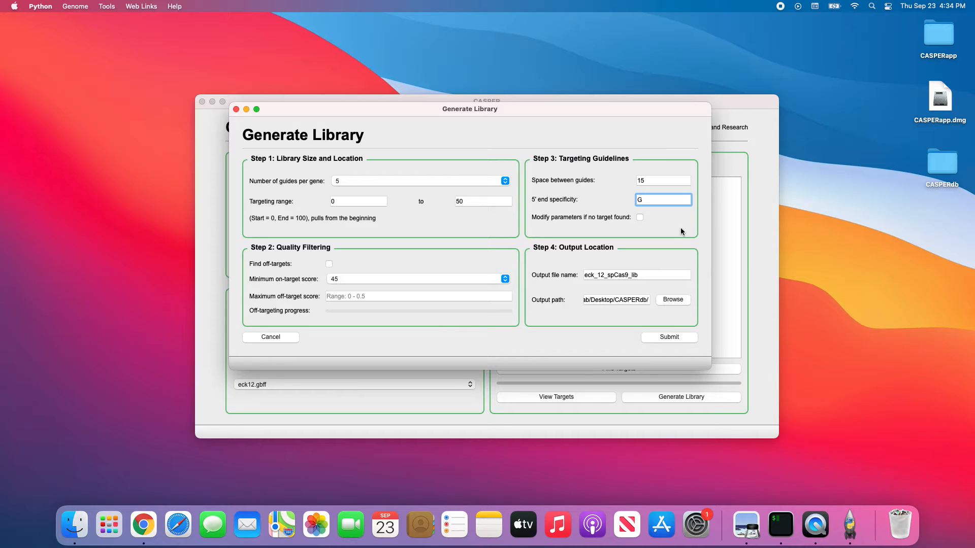
{"action": "double_click", "coordinate": [660, 199]}
{"action": "key", "text": "BackSpace"}
- Generate the library under the output file name eck_12_spCas9_lib and dismiss the completion message
{"action": "double_click", "coordinate": [650, 276]}
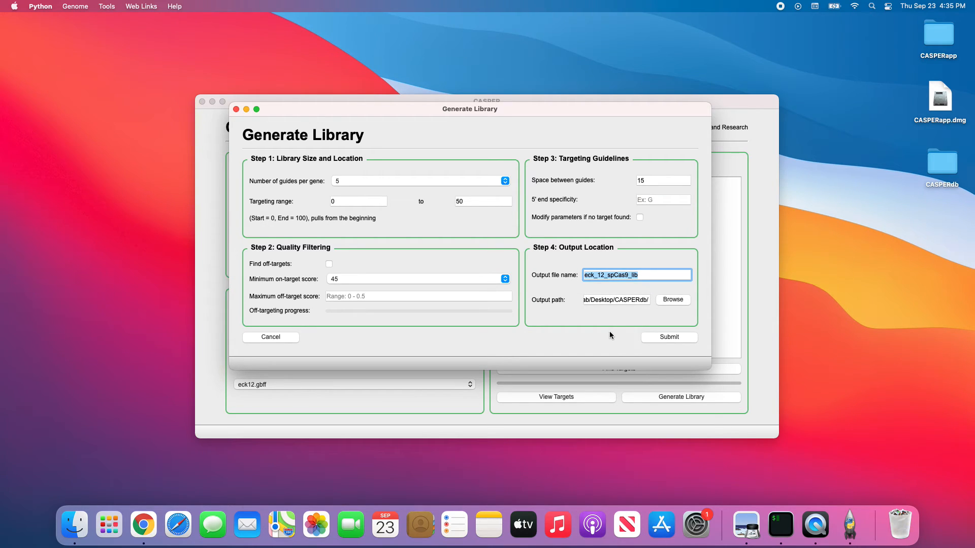
{"action": "left_click", "coordinate": [658, 277]}
{"action": "left_click", "coordinate": [667, 337]}
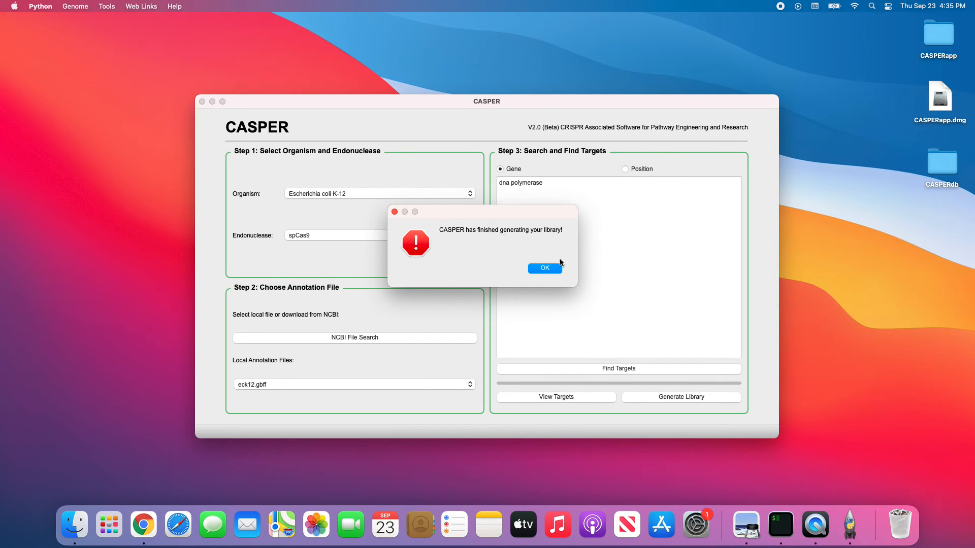
{"action": "left_click", "coordinate": [542, 269]}
- Open the generated eck_12_spCas9_lib.csv from the CASPERdb desktop folder in Excel
{"action": "double_click", "coordinate": [941, 161]}
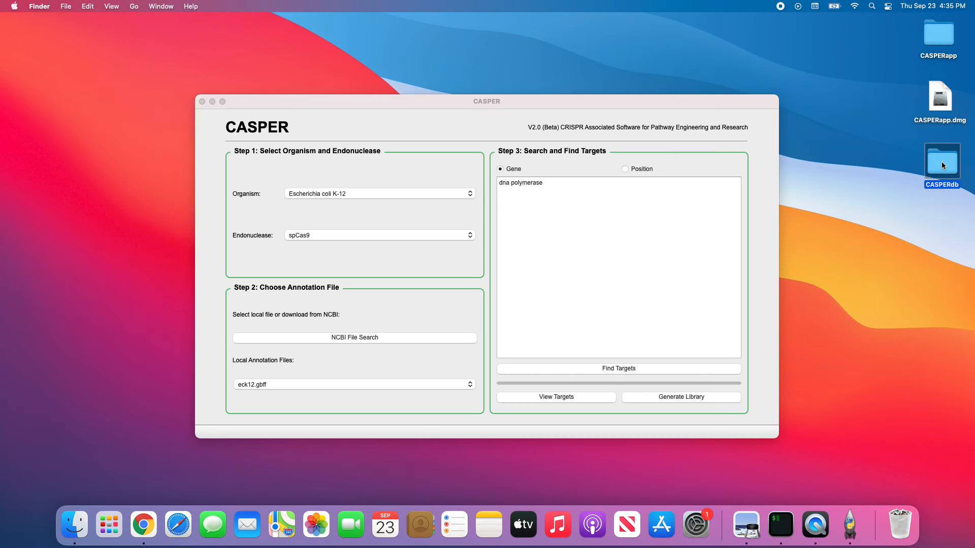
{"action": "left_click_drag", "start_coordinate": [605, 237], "coordinate": [550, 197]}
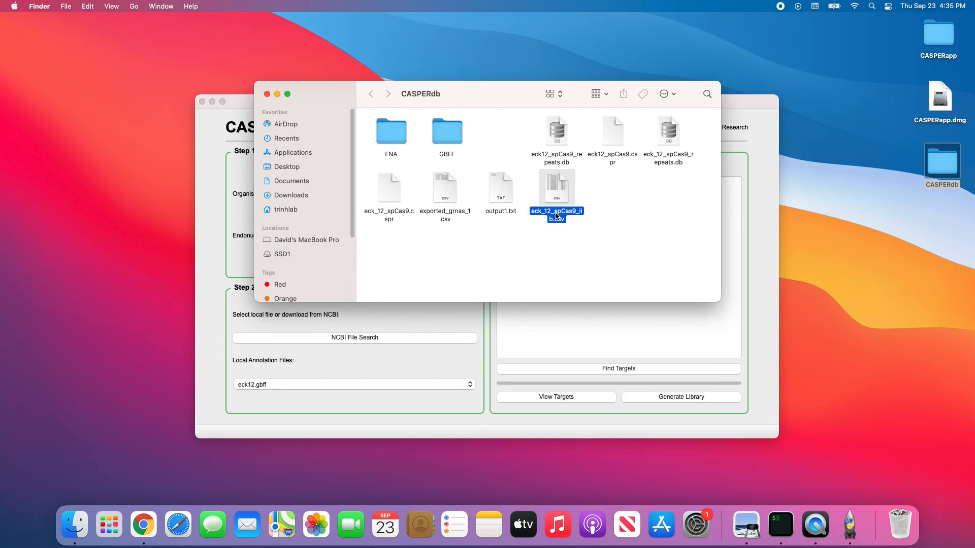
{"action": "left_click", "coordinate": [572, 247]}
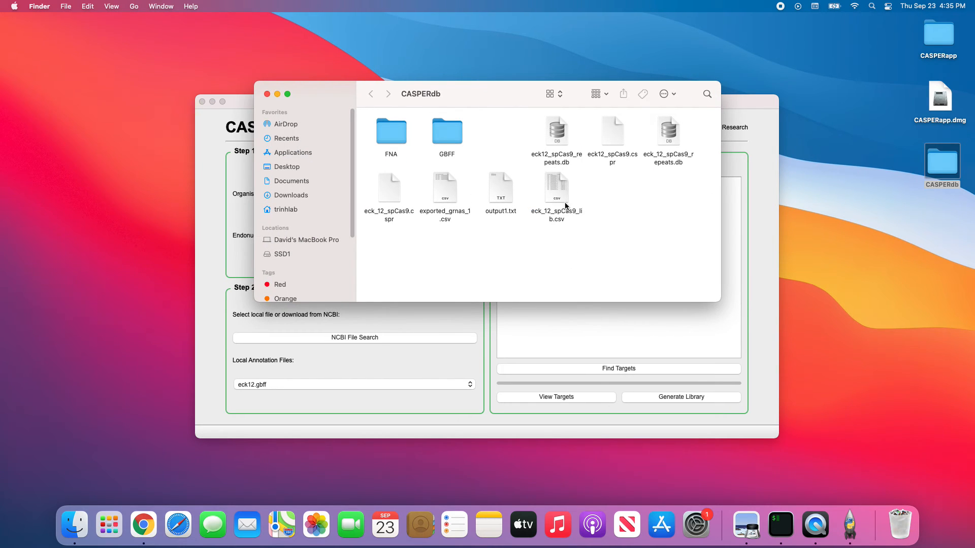
{"action": "double_click", "coordinate": [559, 179]}
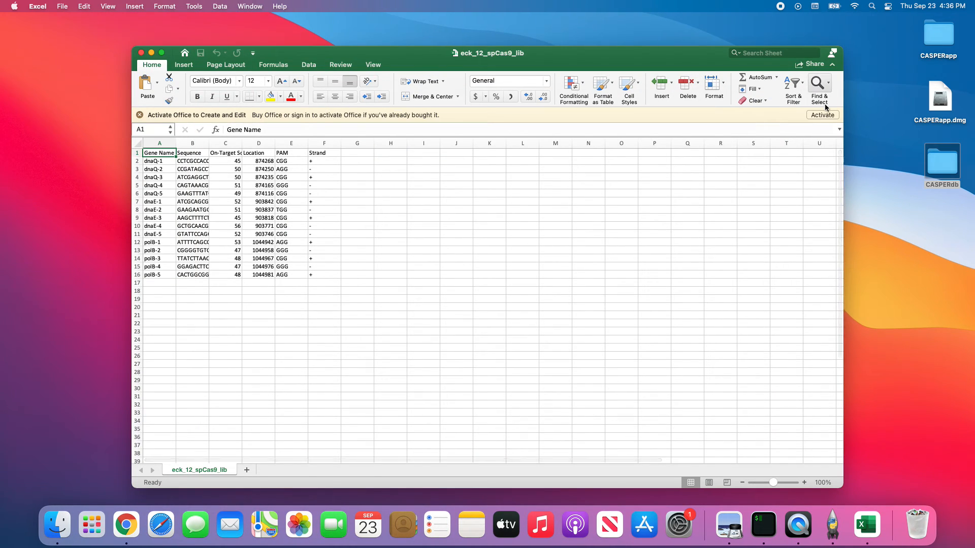
- Fit the Gene Name, Sequence, On-Target Score, Location and PAM columns to their contents and review the listed guides
{"action": "double_click", "coordinate": [176, 143]}
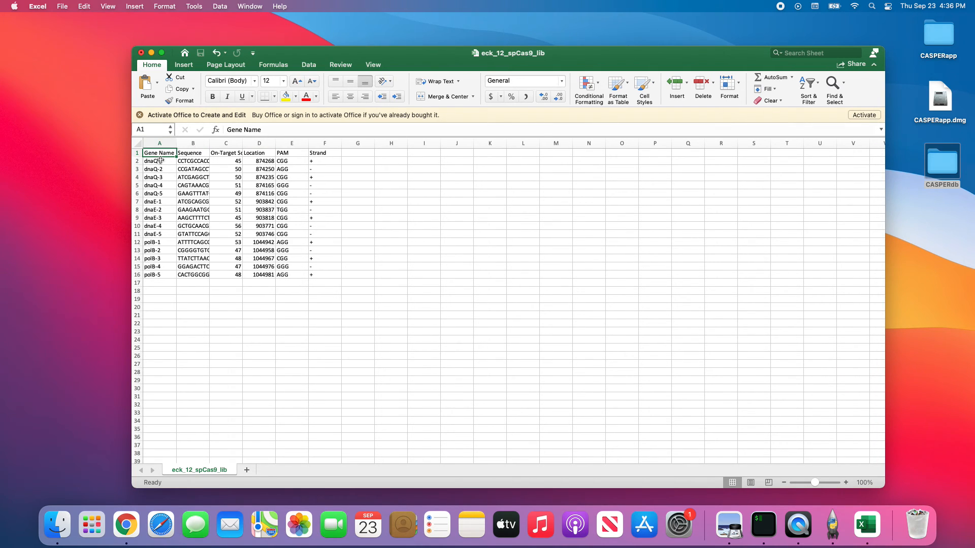
{"action": "left_click_drag", "start_coordinate": [160, 160], "coordinate": [159, 277]}
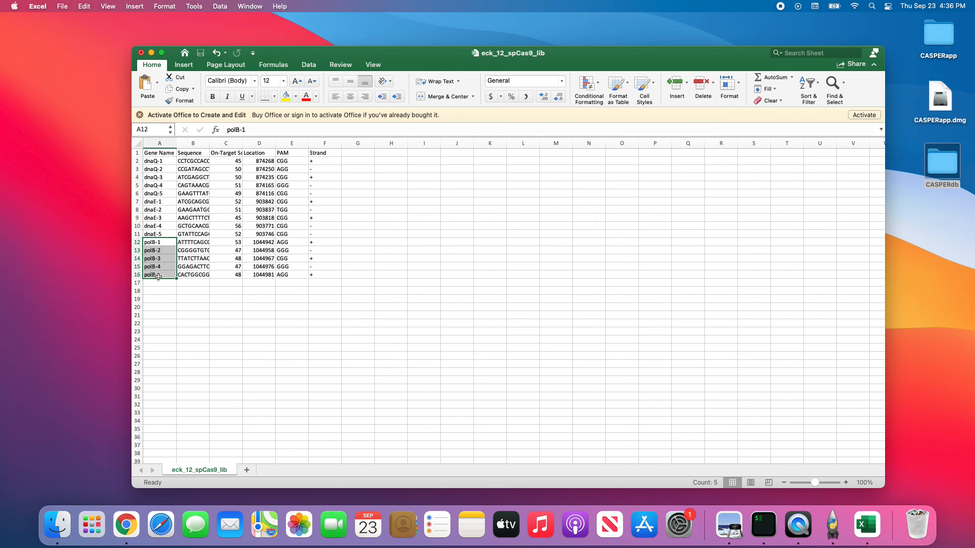
{"action": "left_click_drag", "start_coordinate": [209, 144], "coordinate": [288, 277]}
{"action": "left_click", "coordinate": [286, 166]}
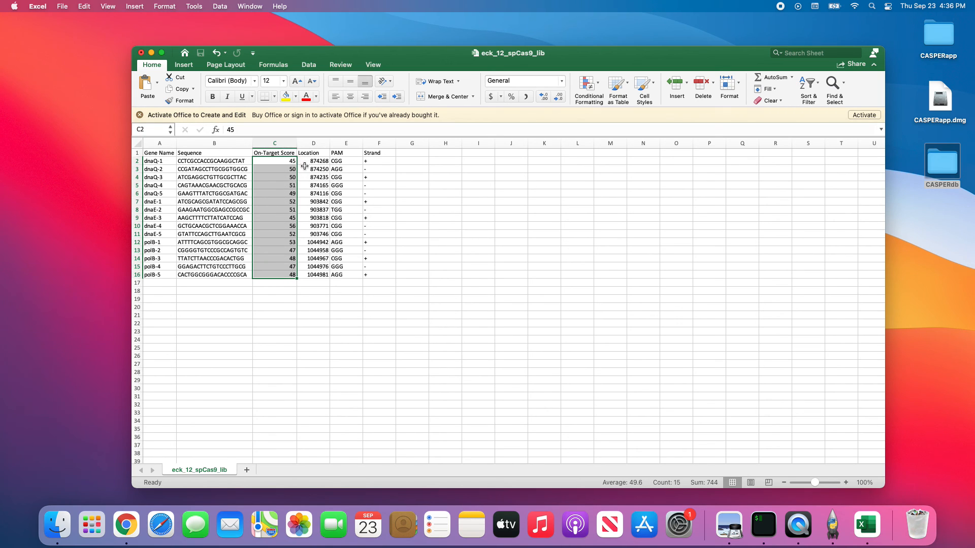
{"action": "double_click", "coordinate": [331, 143]}
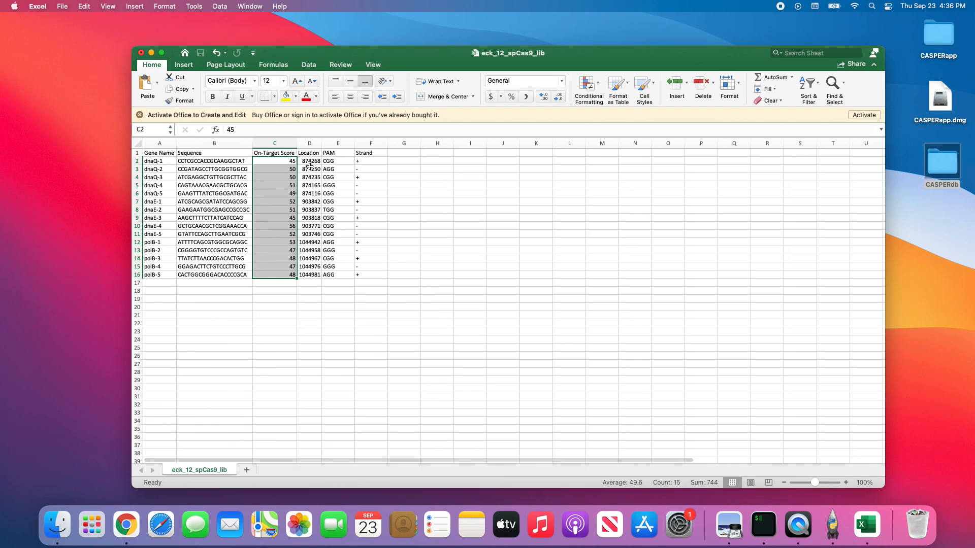
{"action": "left_click_drag", "start_coordinate": [328, 161], "coordinate": [345, 273]}
{"action": "left_click_drag", "start_coordinate": [366, 162], "coordinate": [165, 162]}
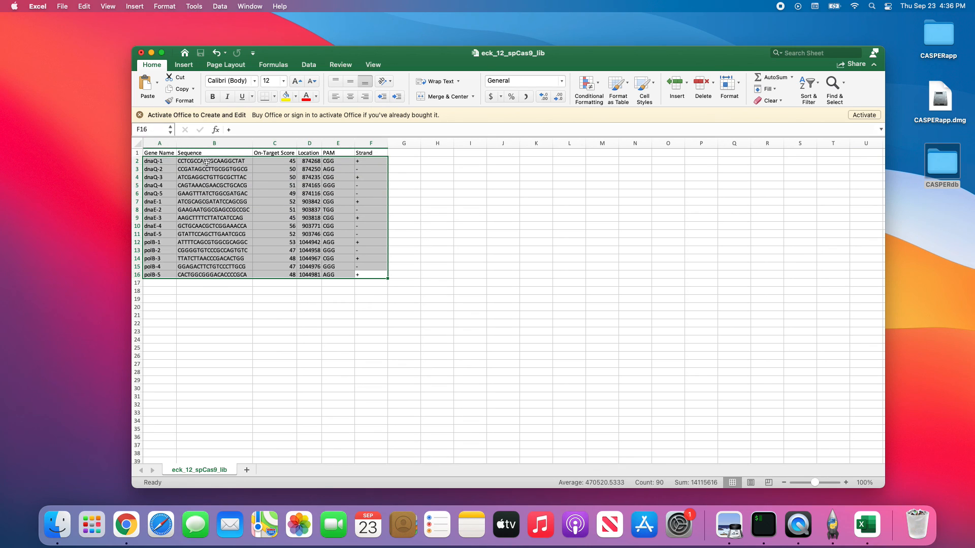